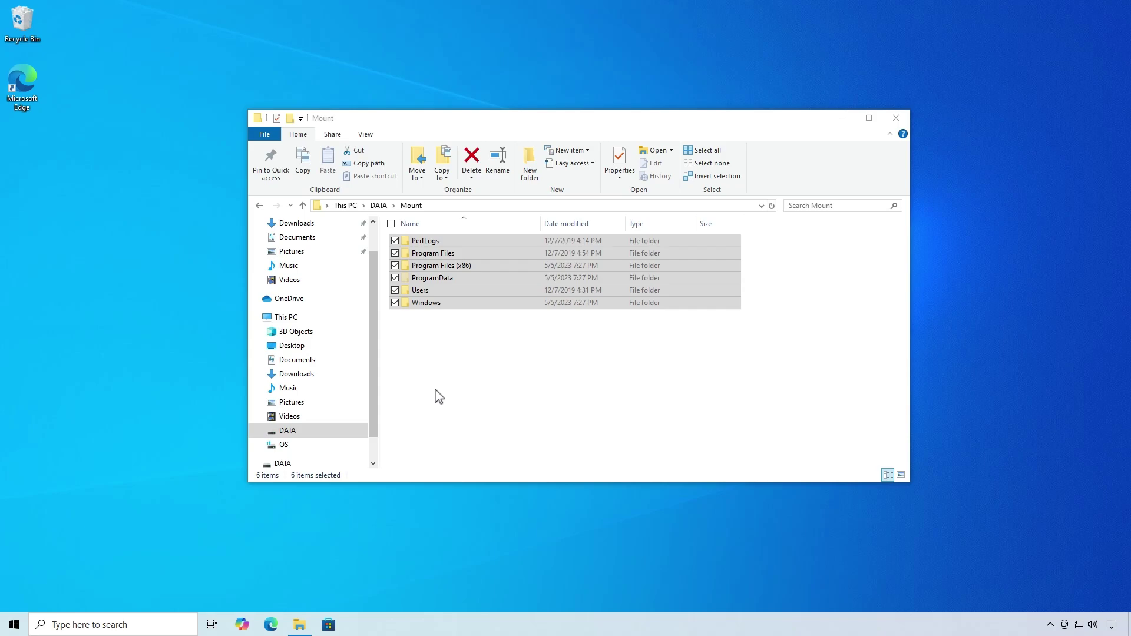
- Delete the Mount folders, retrying past access-denied prompts, leaving four protected folders
left_click(473, 159)
left_click(473, 160)
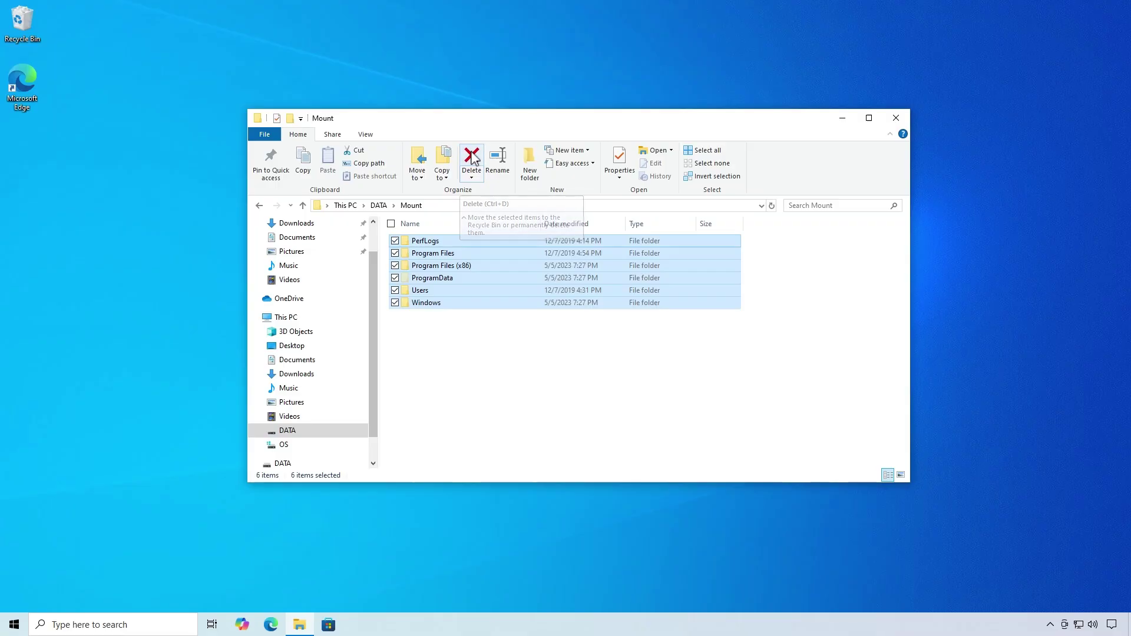
left_click(534, 255)
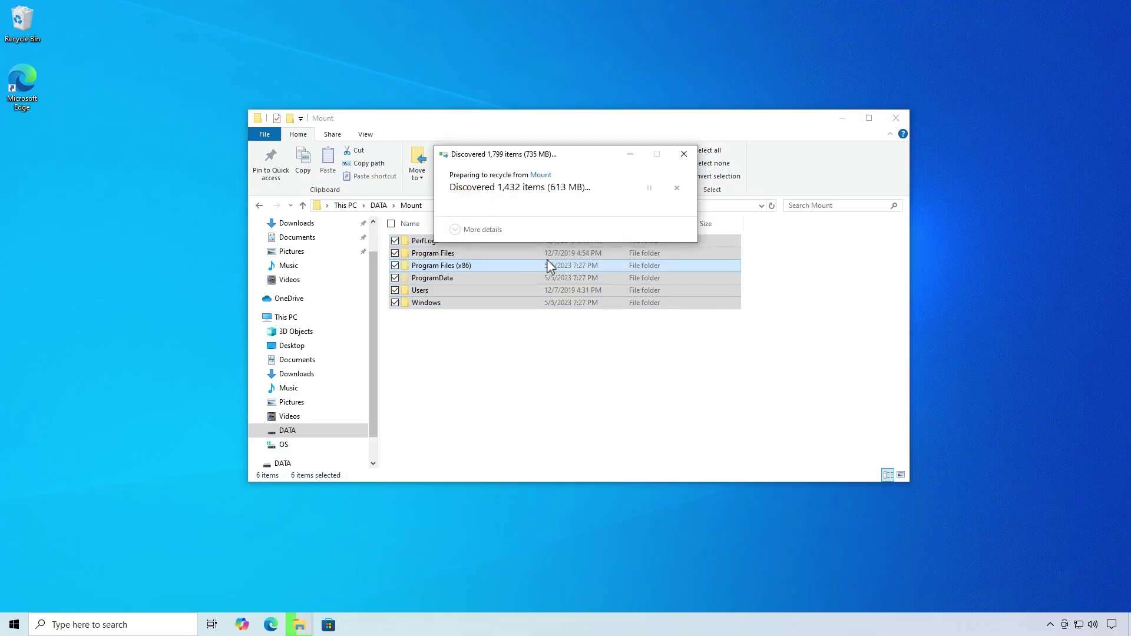
left_click(453, 254)
left_click(534, 270)
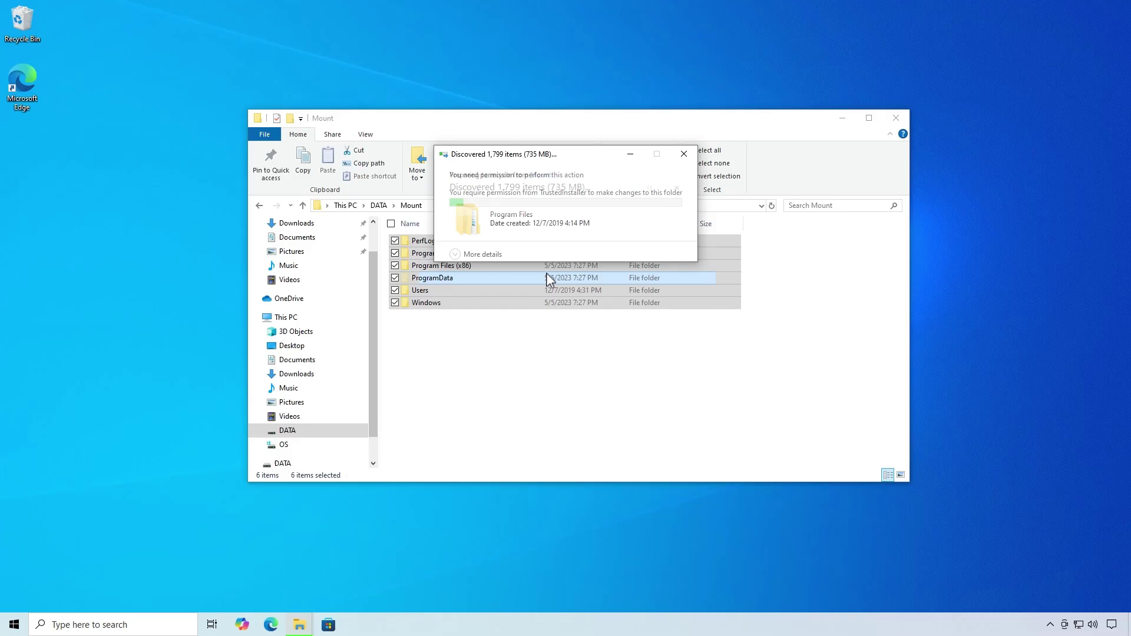
left_click(453, 255)
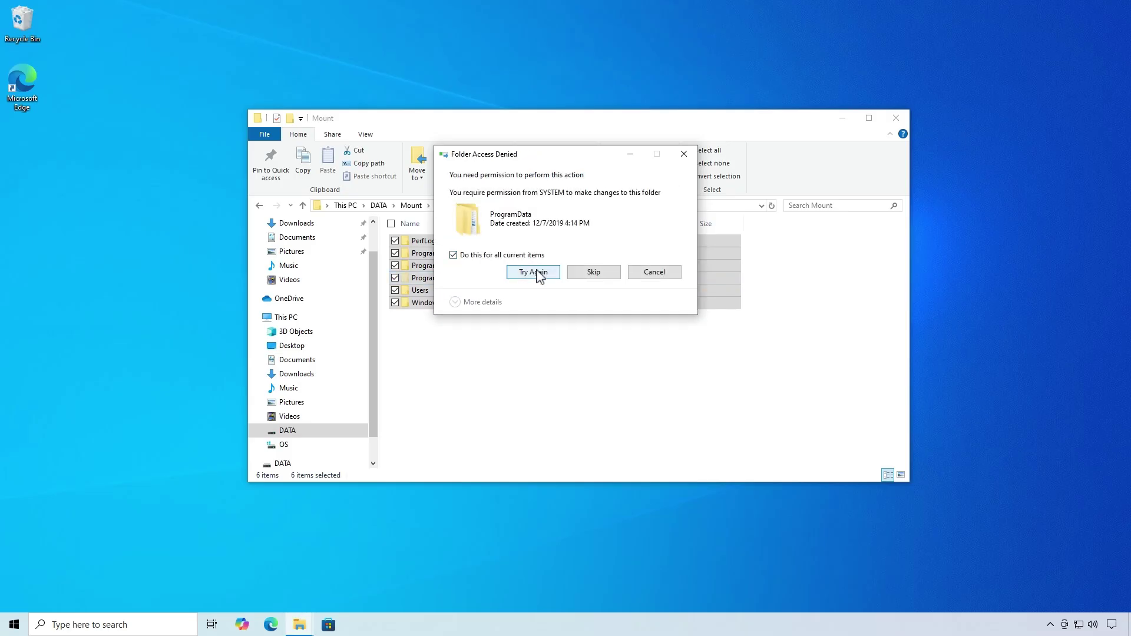
left_click(533, 273)
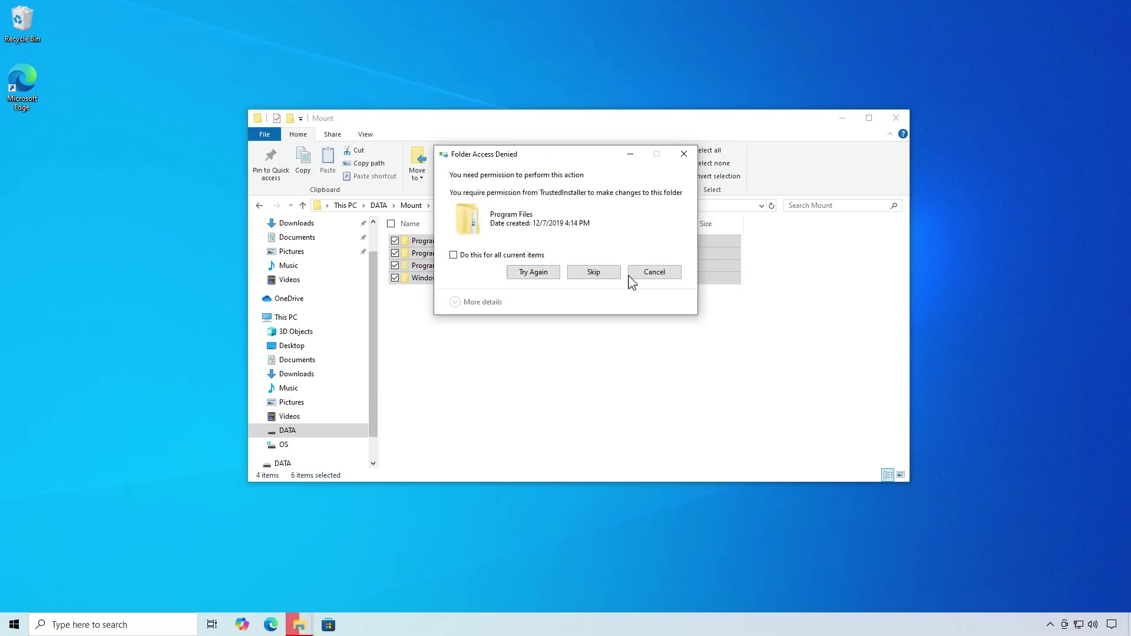
left_click(654, 271)
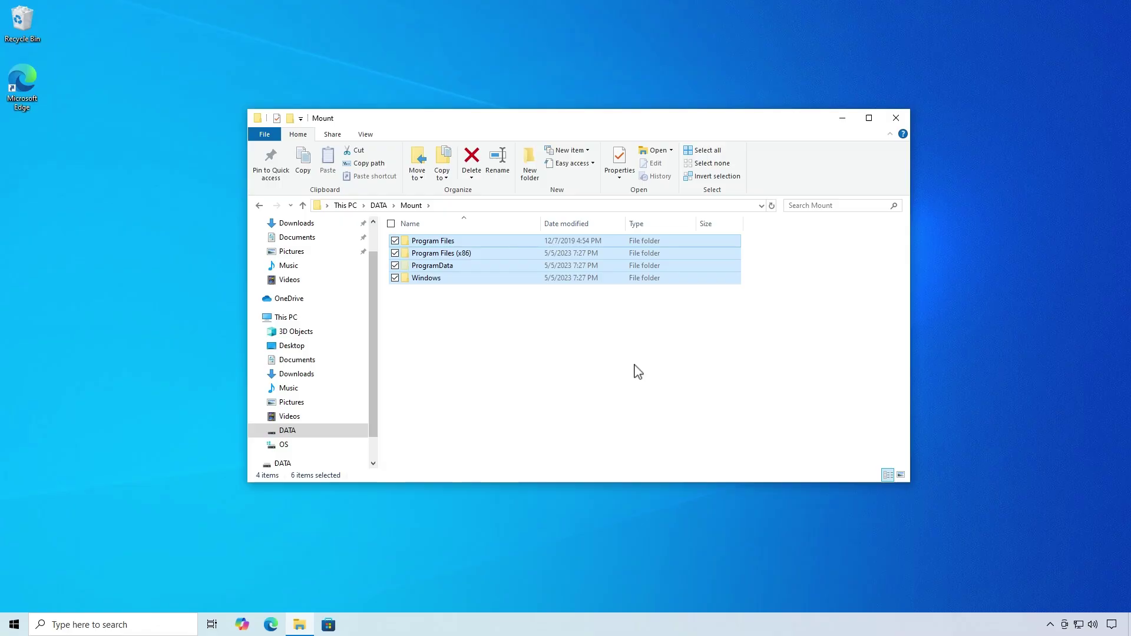
- Run dism /Get-MountedWimInfo in admin PowerShell, showing install.wim index 6 as Invalid
left_click(840, 118)
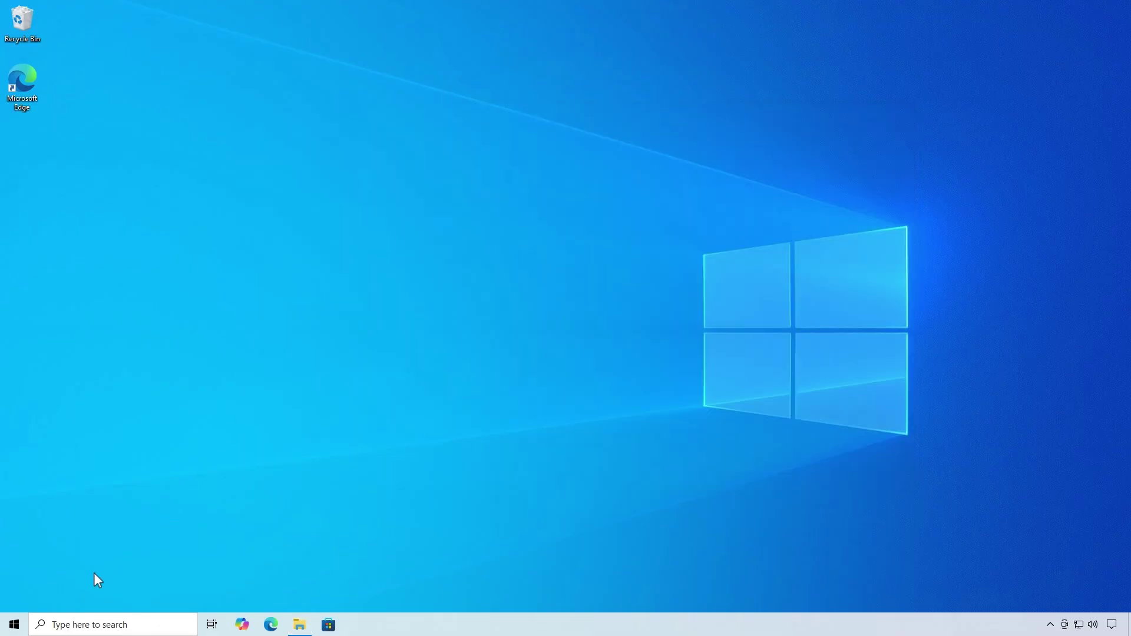
right_click(14, 624)
left_click(94, 467)
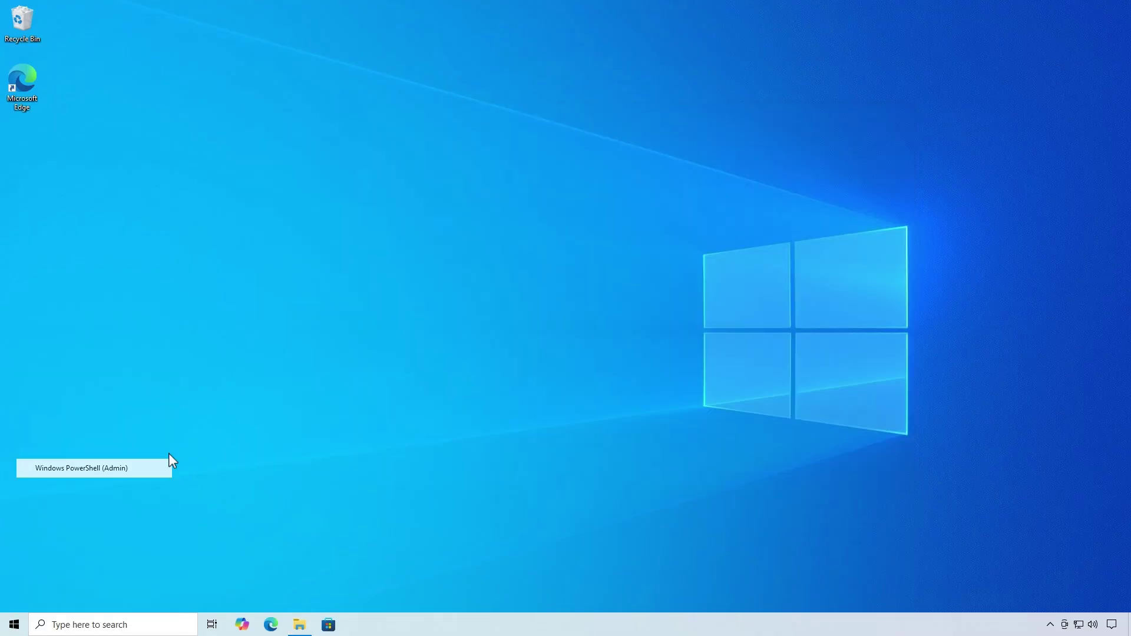
type("dism /Get-MountedWimInfo")
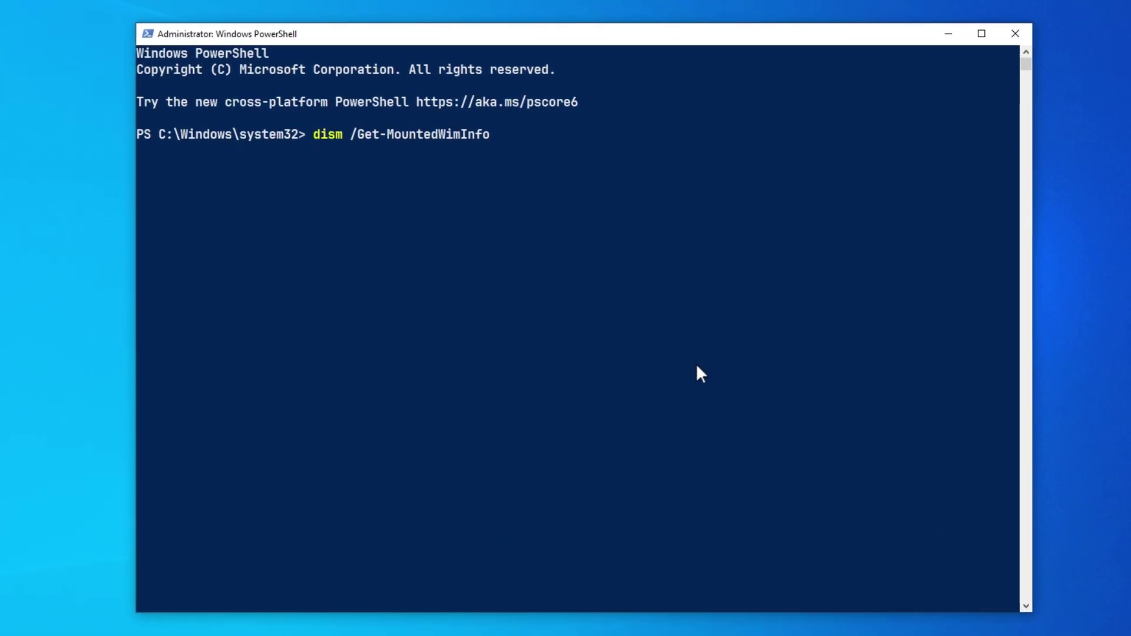
key("Return")
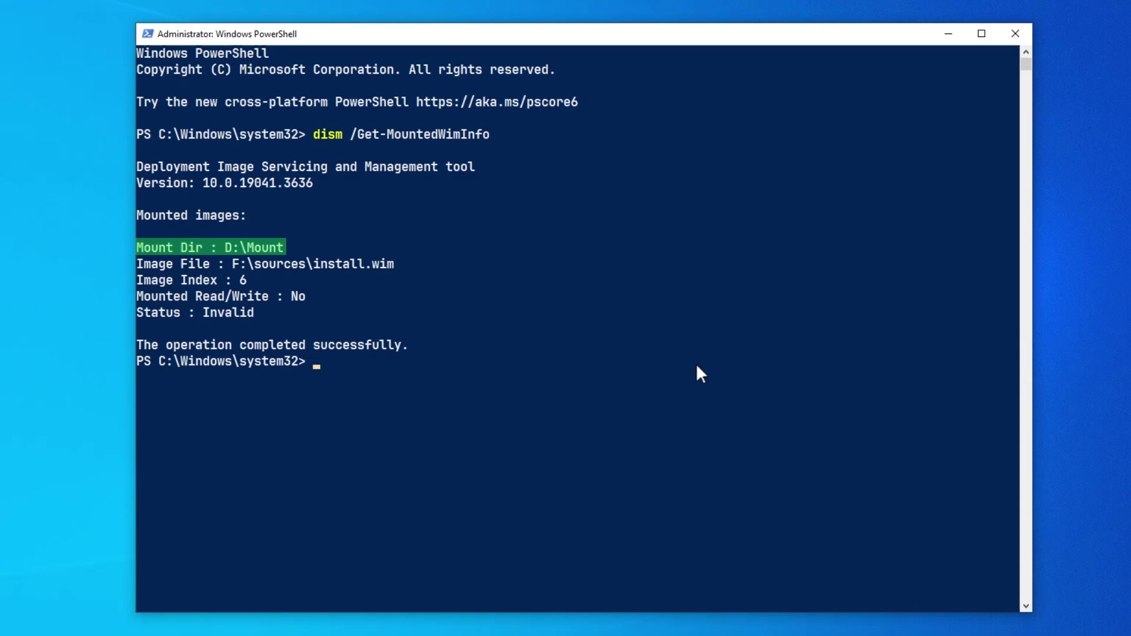
- Run dism /unmount-wim /mountdir:D:\Mount /discard to 100%, then minimize PowerShell
key("Return")
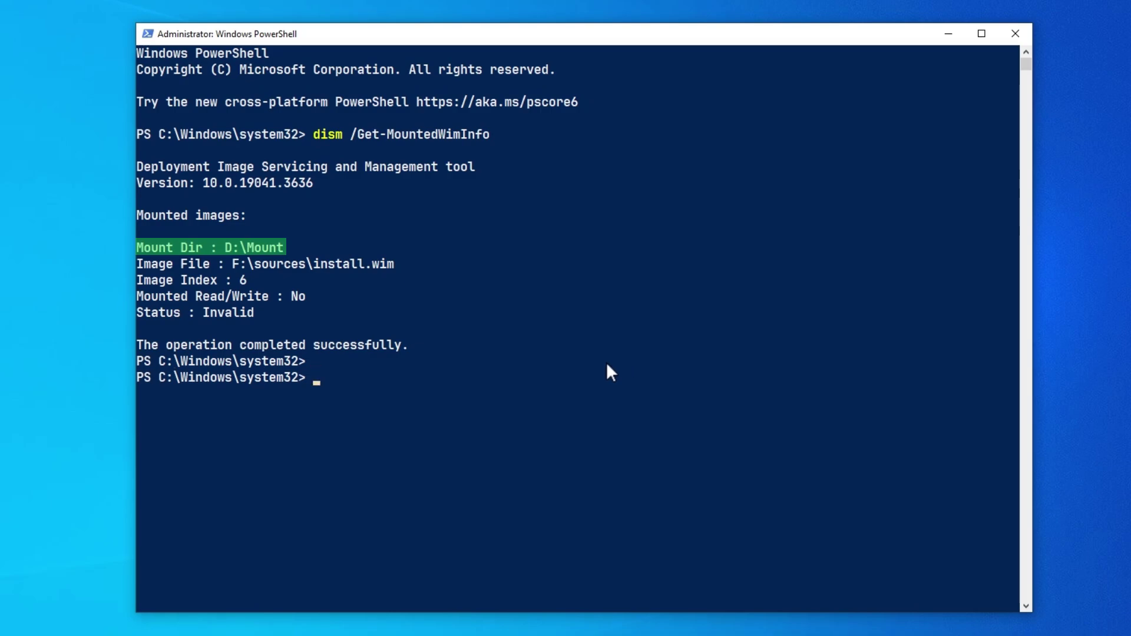
type("dism /unm")
type("ount-wim /mountdir")
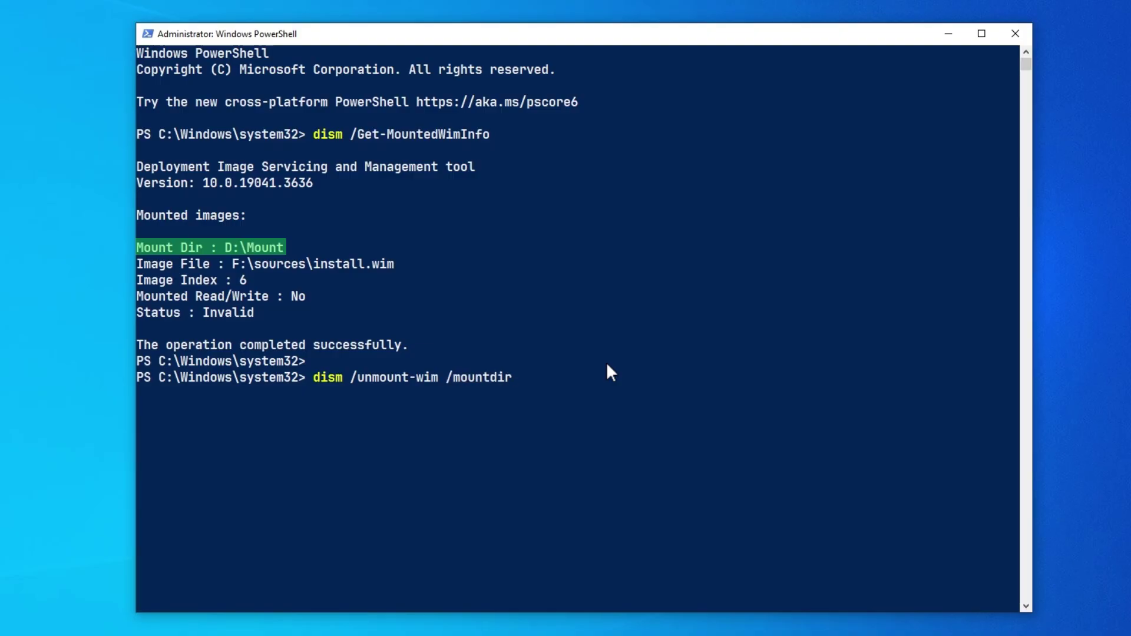
type(":D:\\Mount /dis")
type("card")
left_click(767, 315)
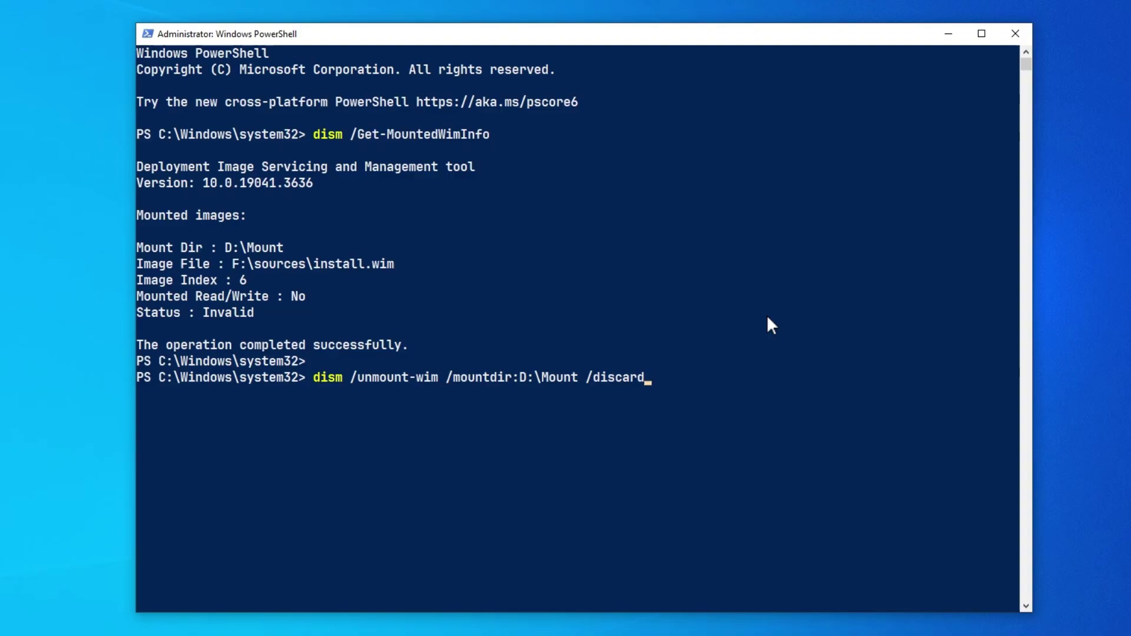
key("Return")
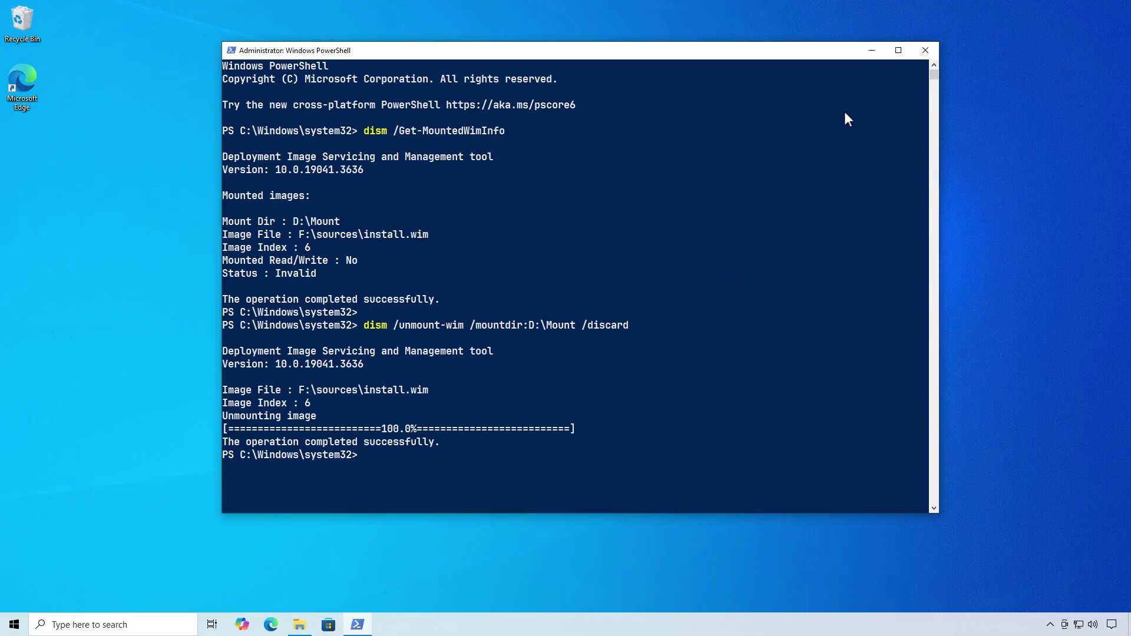
left_click(871, 51)
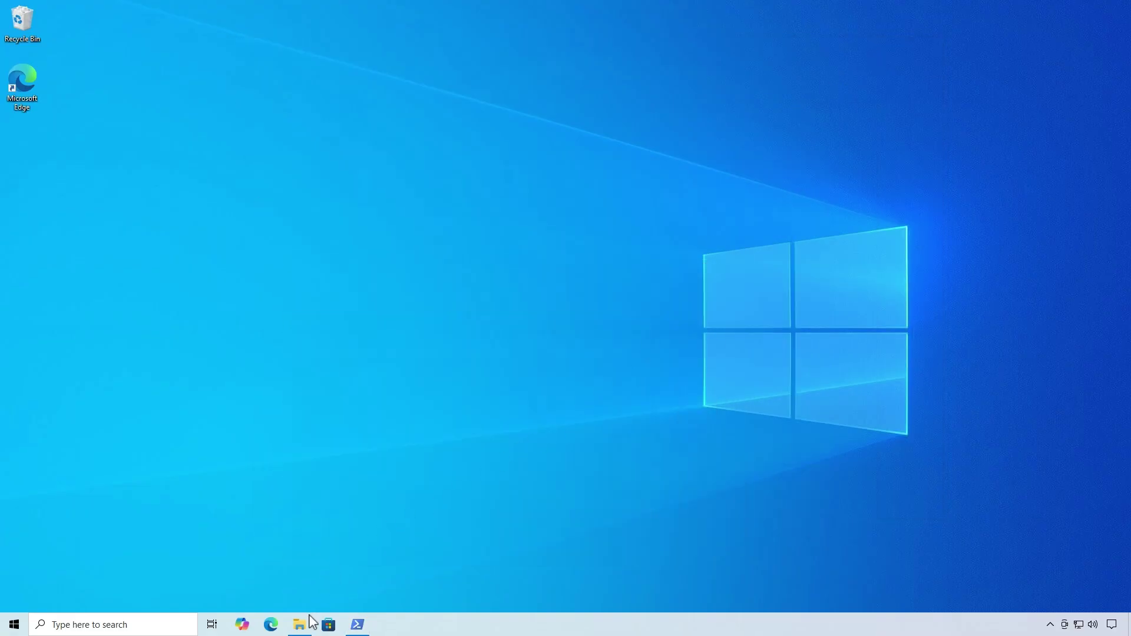
- Open D:\Mount via the DATA drive and confirm it reads 'This folder is empty'
left_click(299, 625)
double_click(497, 371)
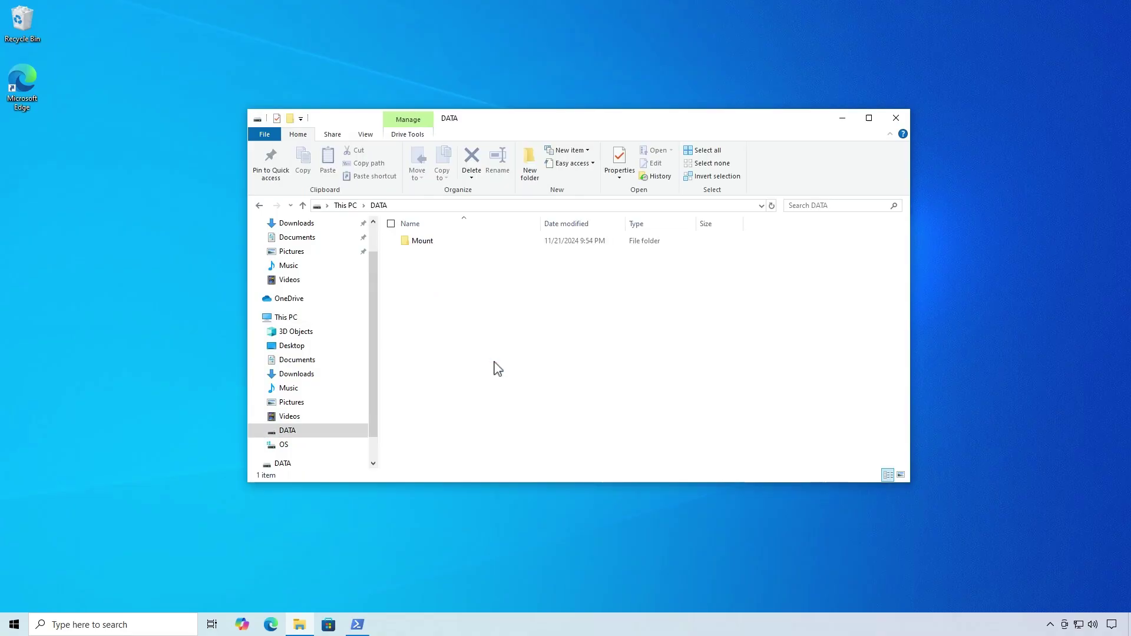
left_click(445, 246)
double_click(445, 246)
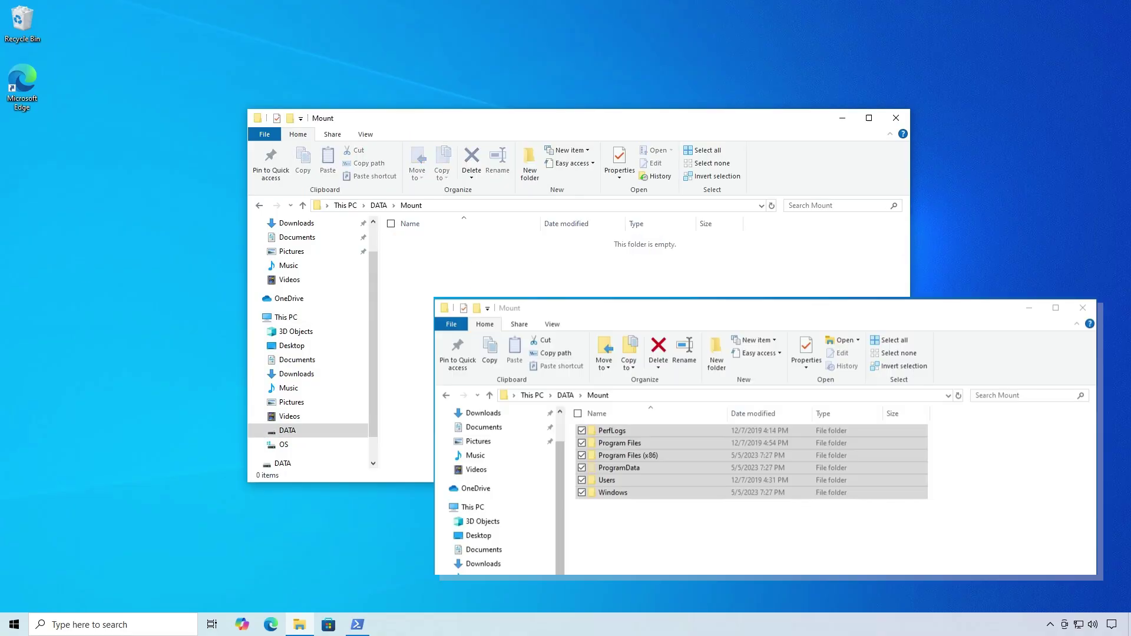